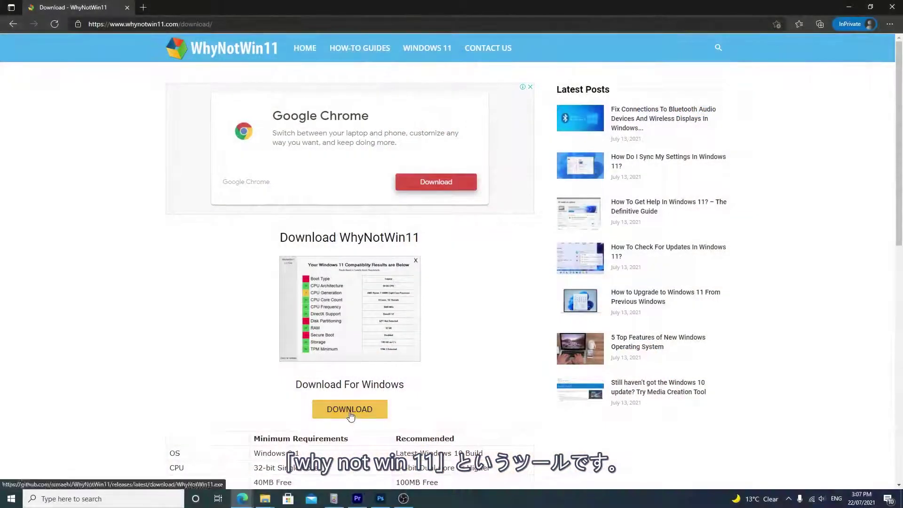
Step: Download WhyNotWin11.exe from the whynotwin11.com download page
click(349, 413)
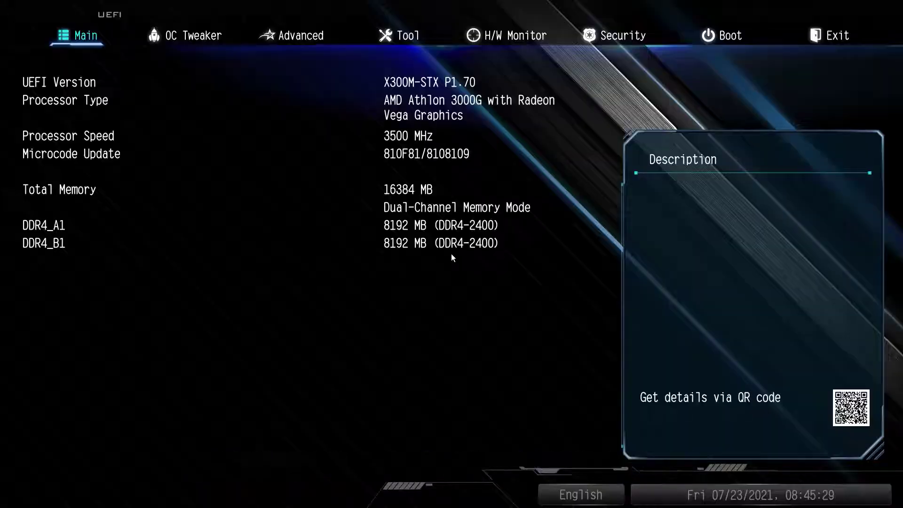
Step: Set Secure Boot to Enabled under Security, dismiss the warning, and save with F10
key(Right)
key(Right)
key(Right)
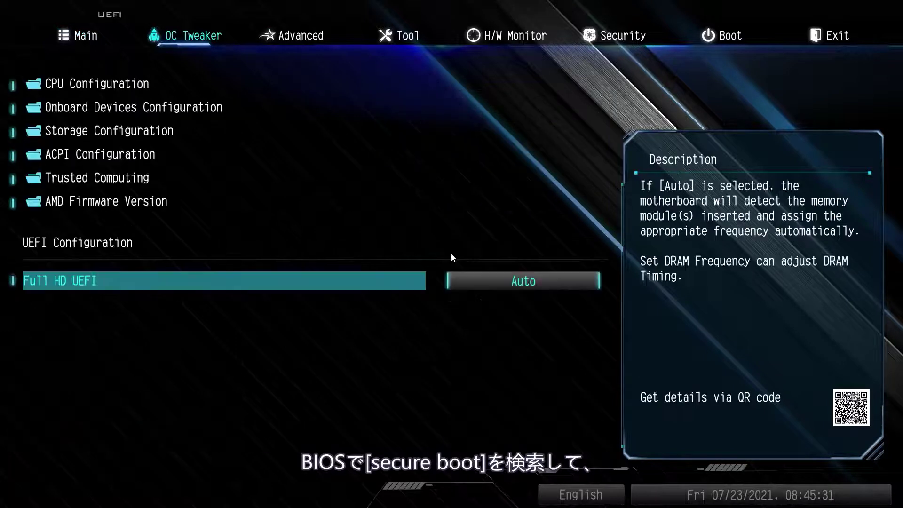
key(Right)
key(Right)
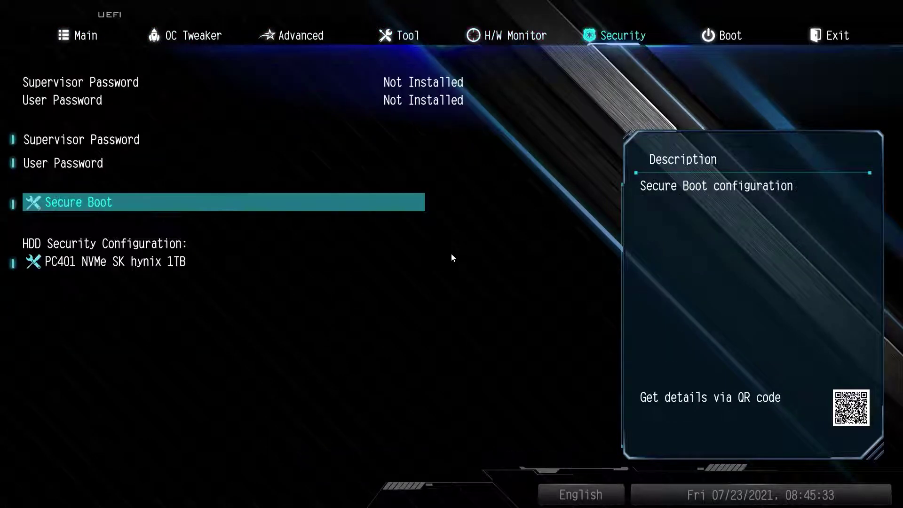
key(Return)
key(Return)
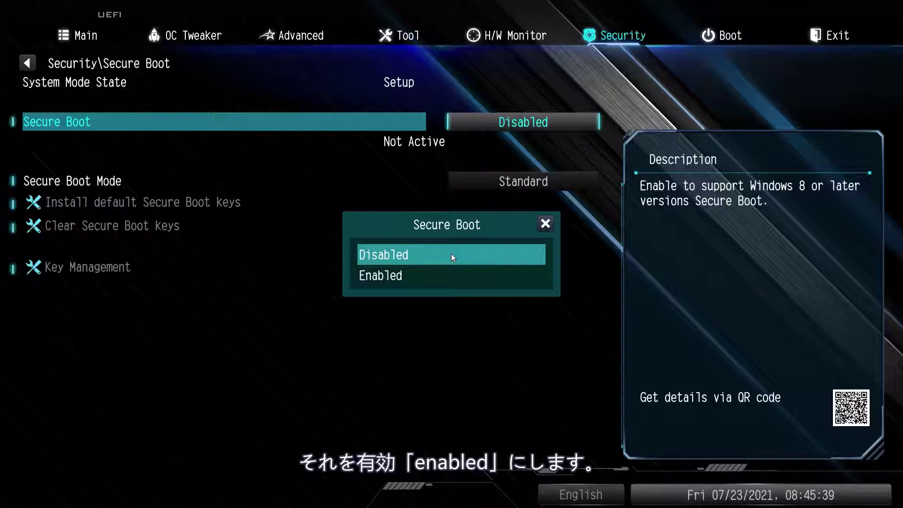
key(Down)
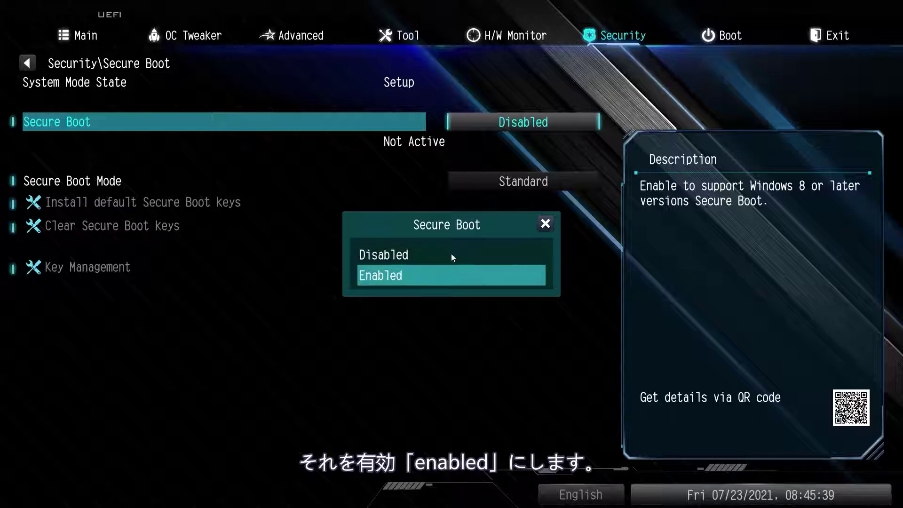
key(Return)
key(Return)
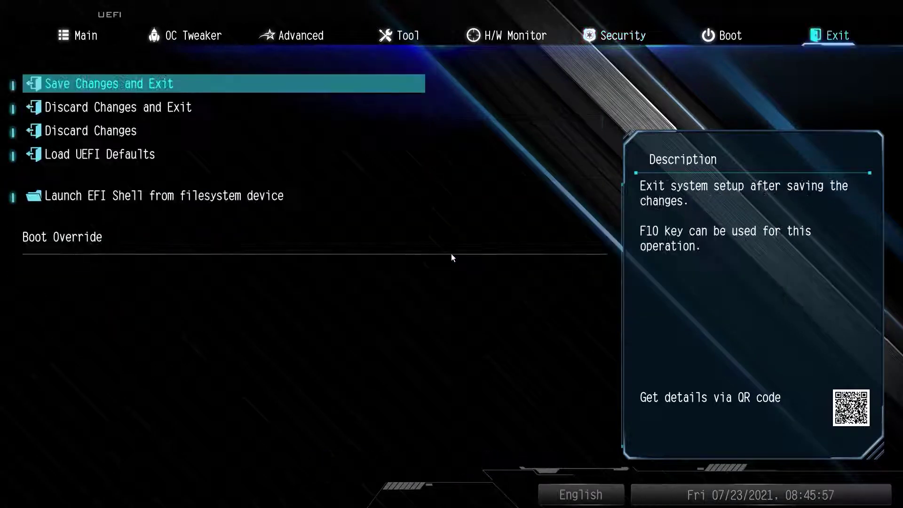
key(F10)
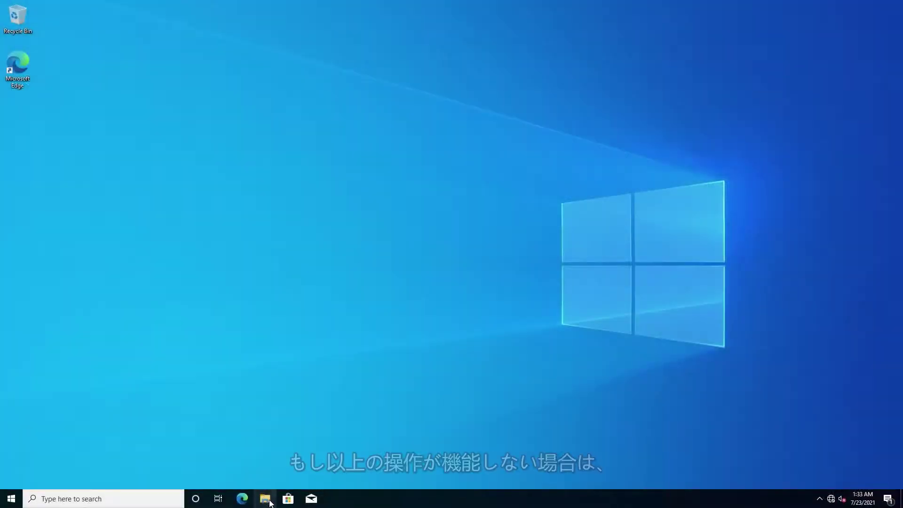
Step: Open Computer Management from This PC in File Explorer
click(264, 489)
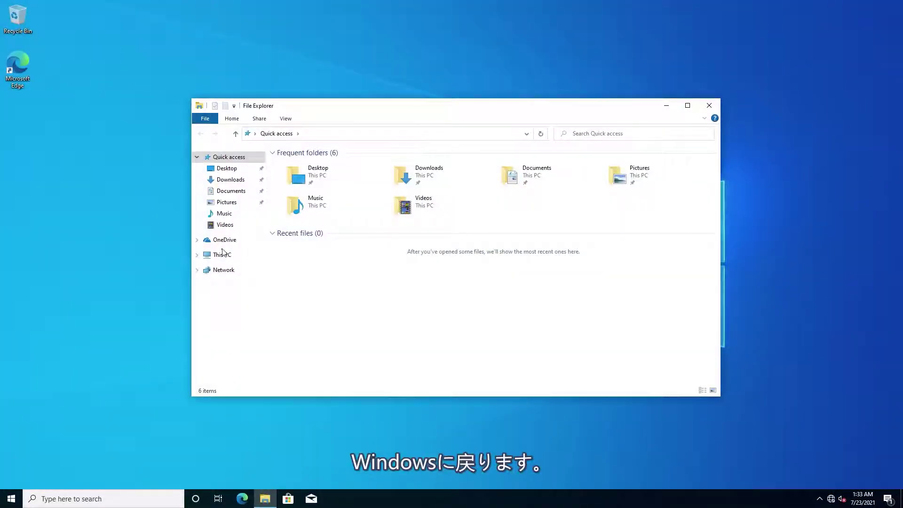
right_click(222, 254)
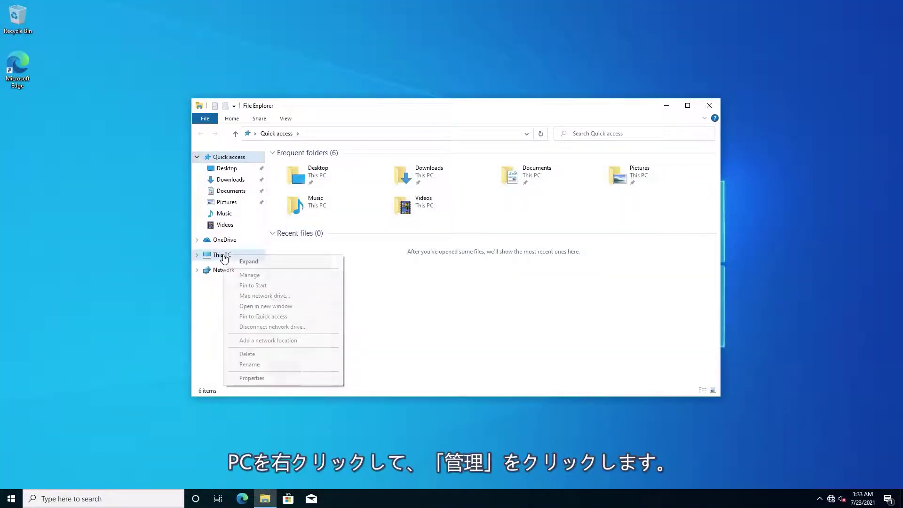
click(238, 275)
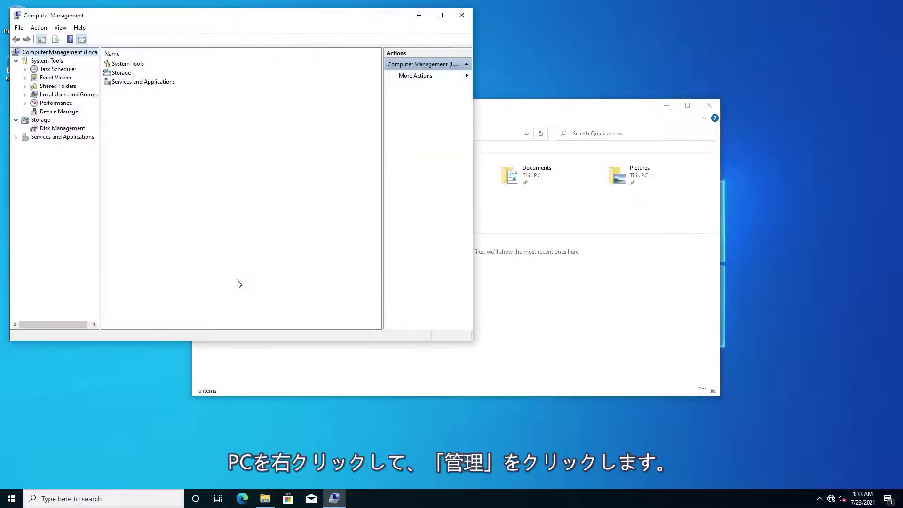
drag(232, 16, 361, 76)
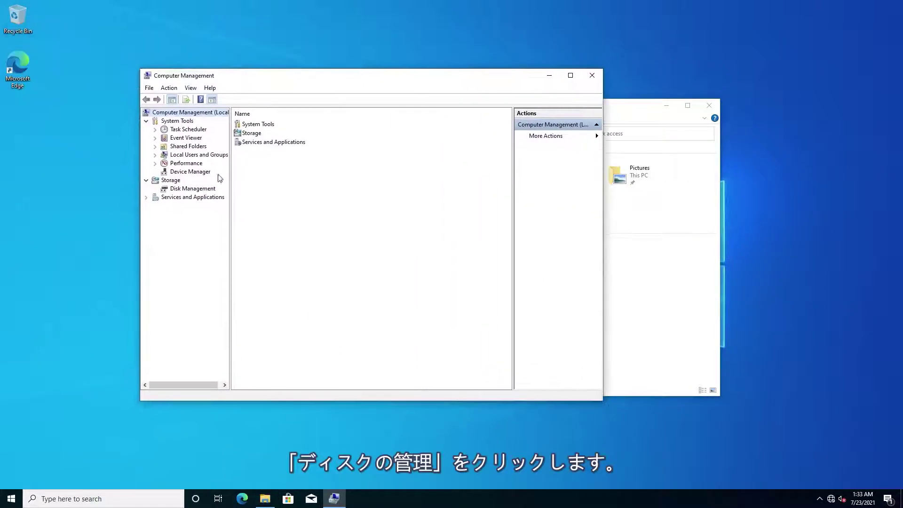
Step: Open Disk 0's properties in Disk Management and view its Volumes details
click(205, 190)
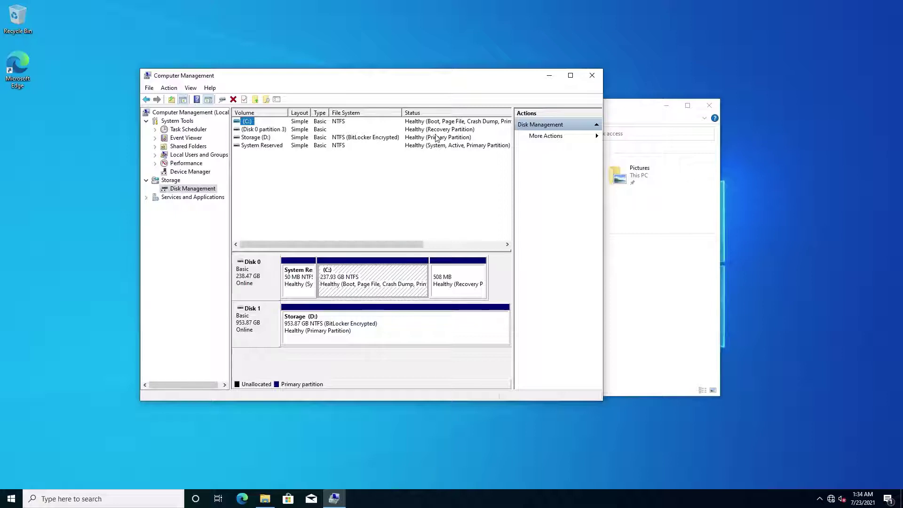
right_click(255, 277)
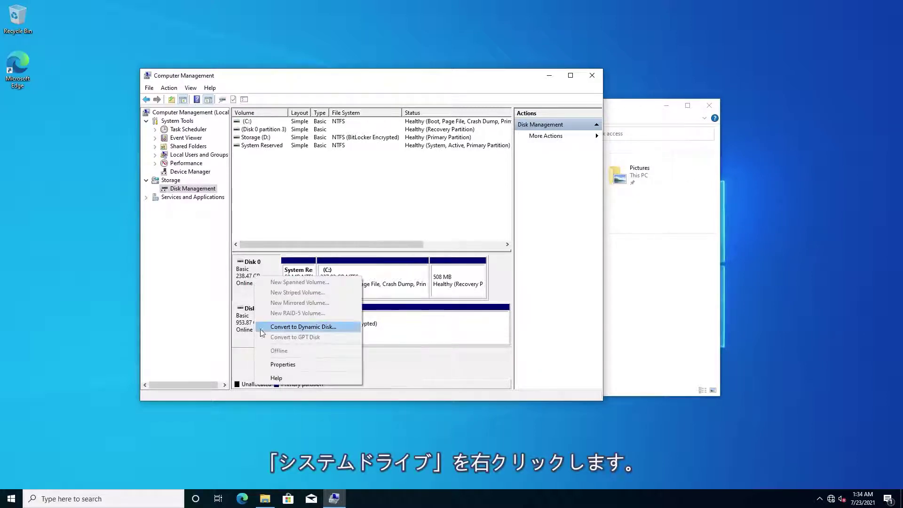
click(273, 364)
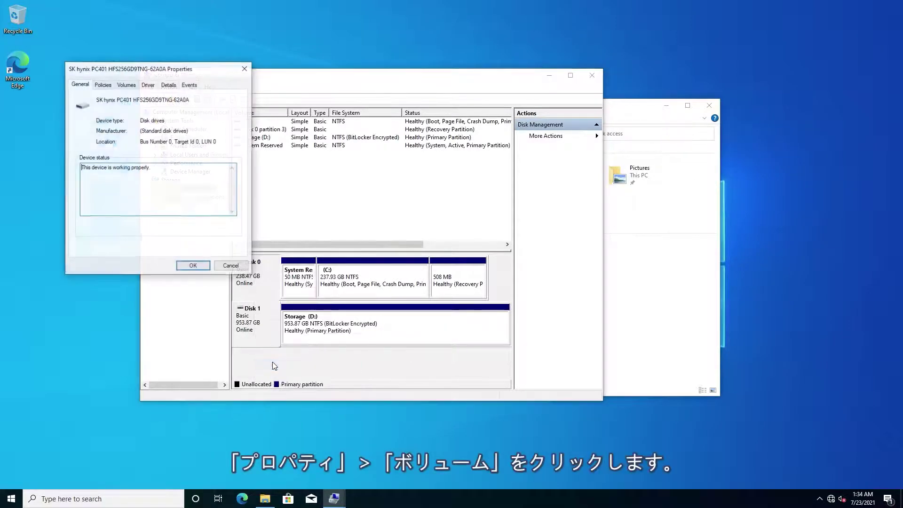
click(133, 87)
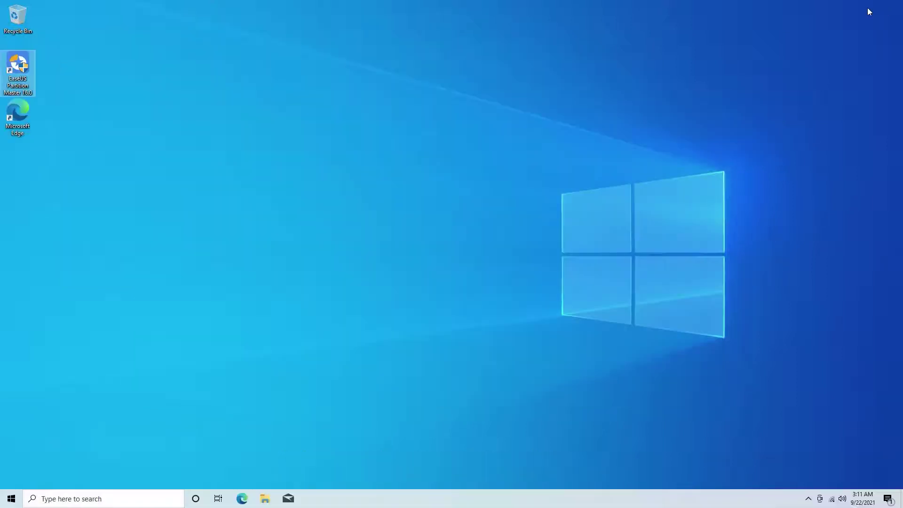
Step: Launch EaseUS Partition Master and queue converting Disk 0 to GPT
double_click(23, 77)
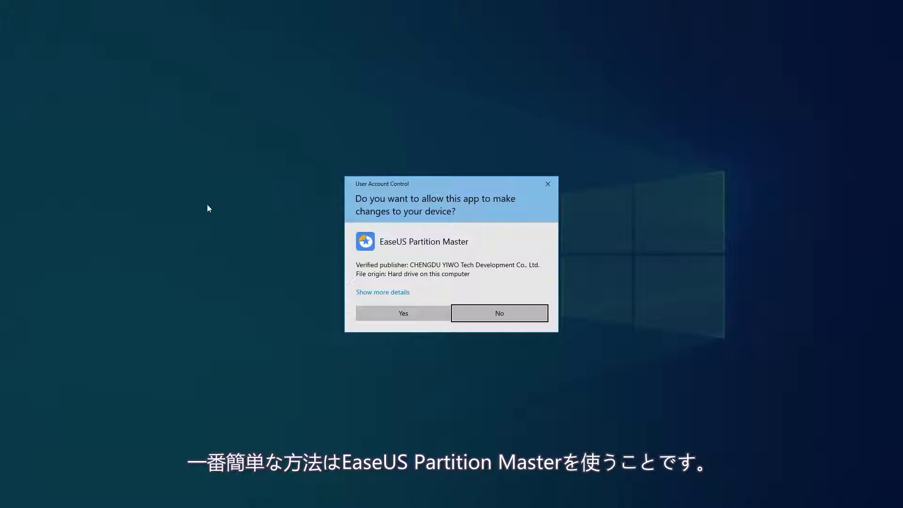
click(400, 315)
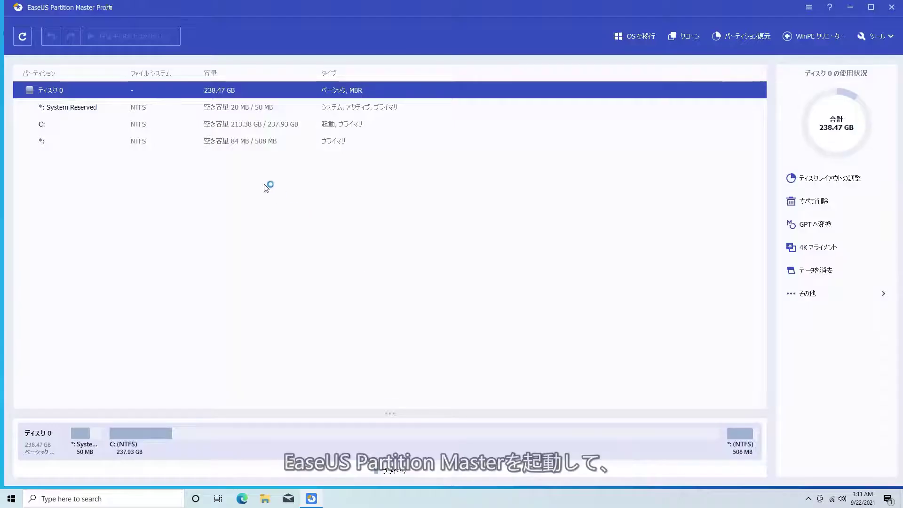
right_click(157, 88)
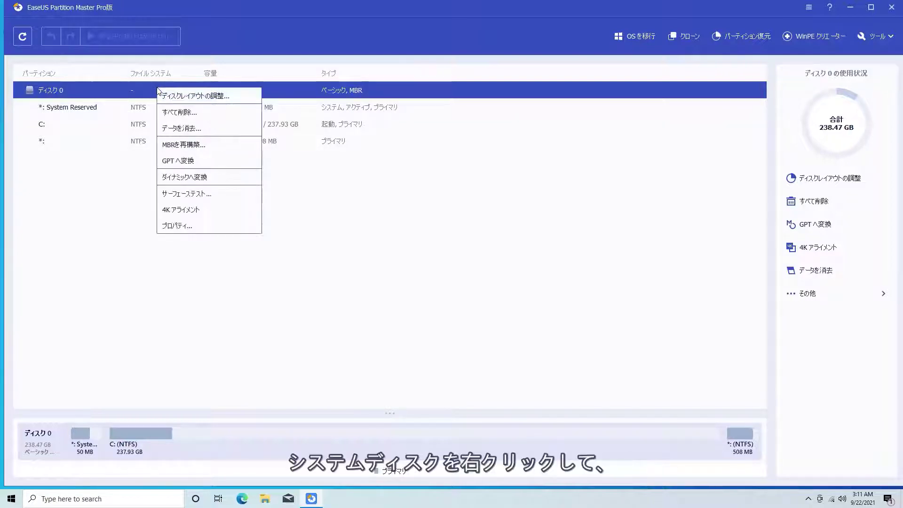
click(184, 160)
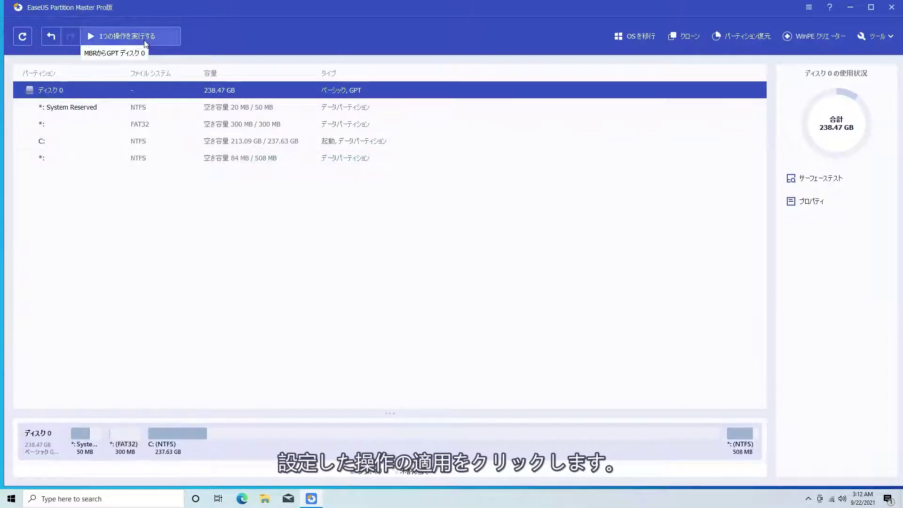
Step: Execute and apply the pending conversion, agreeing to the required restart
click(143, 36)
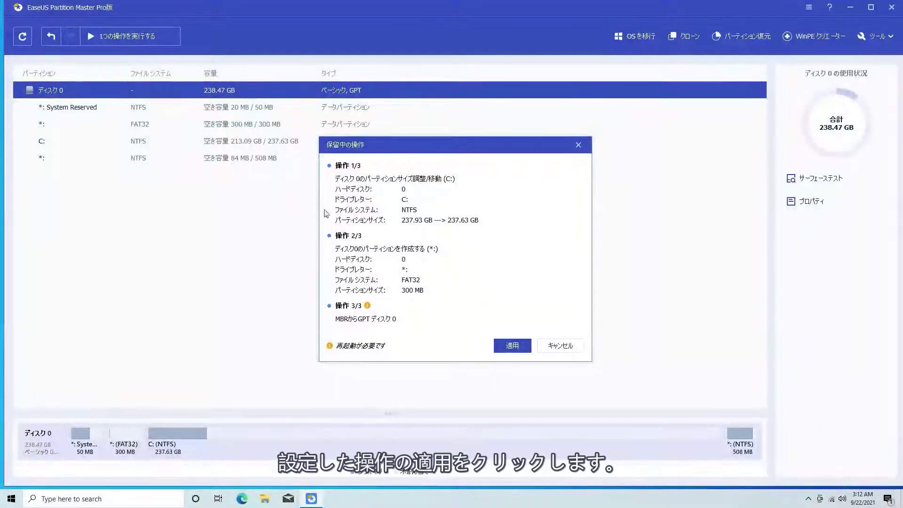
click(505, 346)
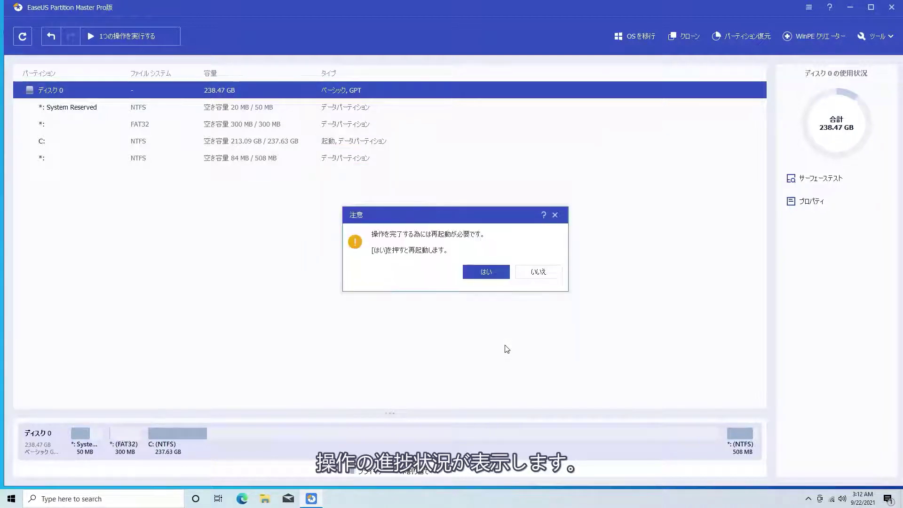
click(489, 273)
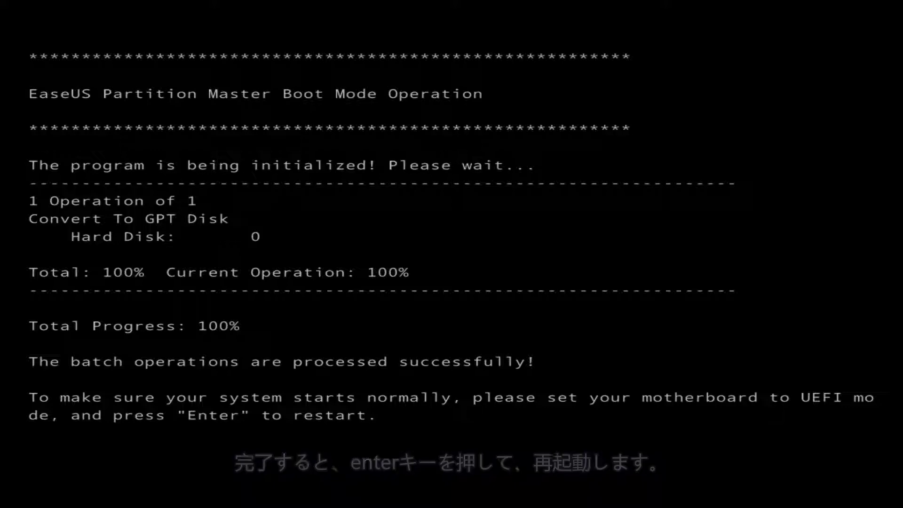
Step: Restart the PC once the boot-mode Convert To GPT Disk operation reaches 100%
key(Return)
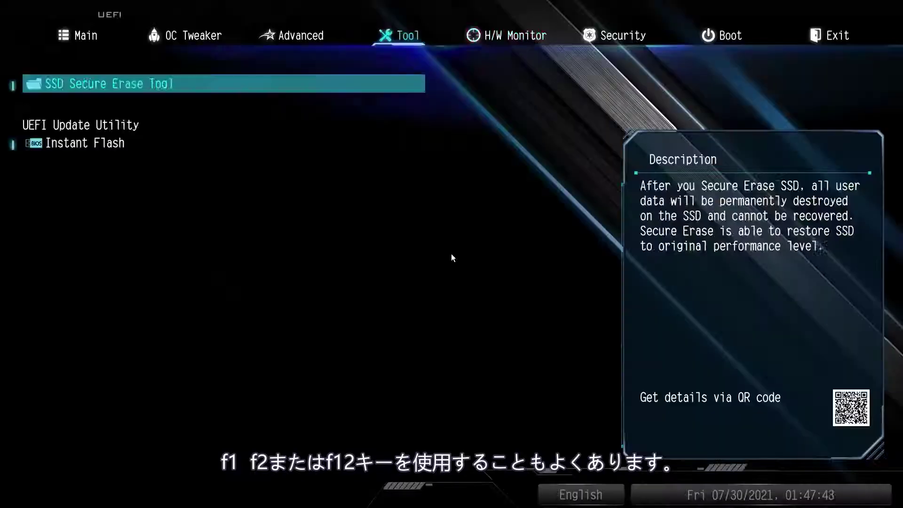
Step: Set the PXE, storage and other PCI device OpROM policies under Boot > CSM to UEFI only
key(Right)
key(Right)
key(Right)
key(Down)
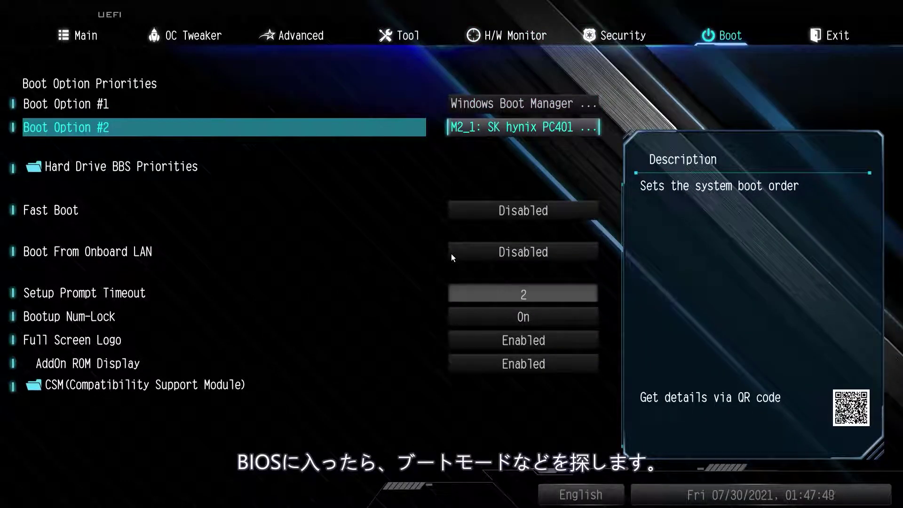
key(Down)
key(Down)
key(Down)
key(Down)
key(Down)
key(Down)
key(Down)
key(Down)
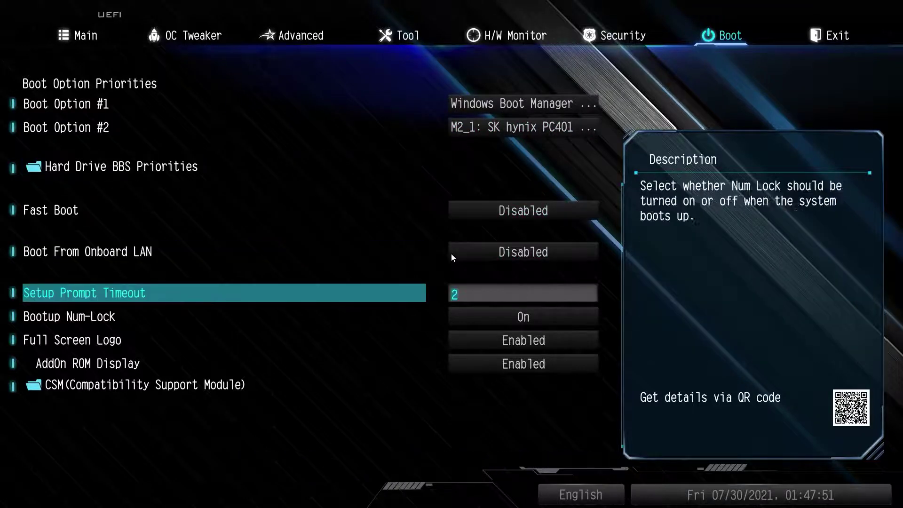
key(Return)
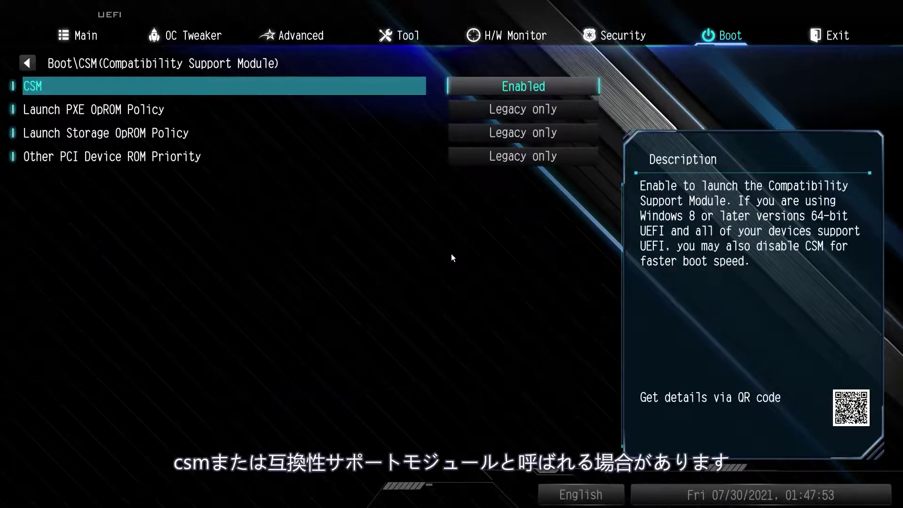
key(Down)
key(Return)
key(Up)
key(Return)
key(Down)
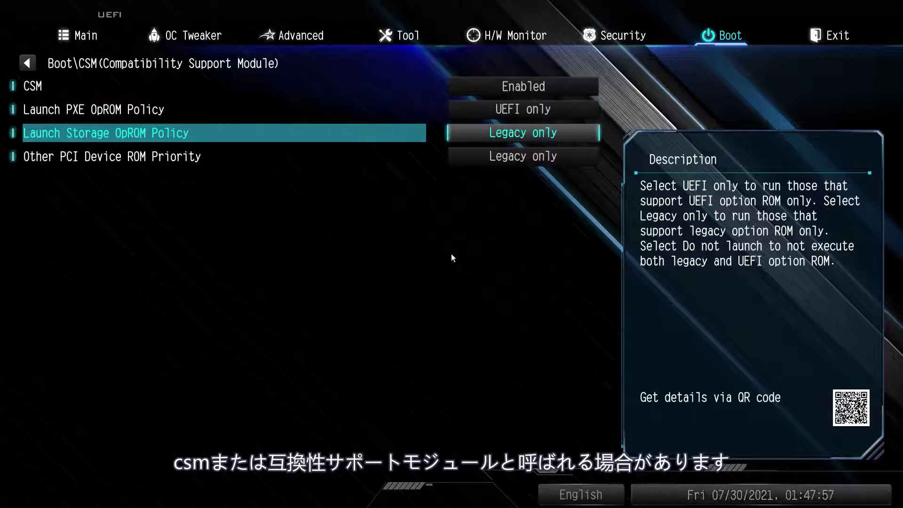
key(Return)
key(Up)
key(Return)
key(Down)
key(Return)
key(Up)
key(Return)
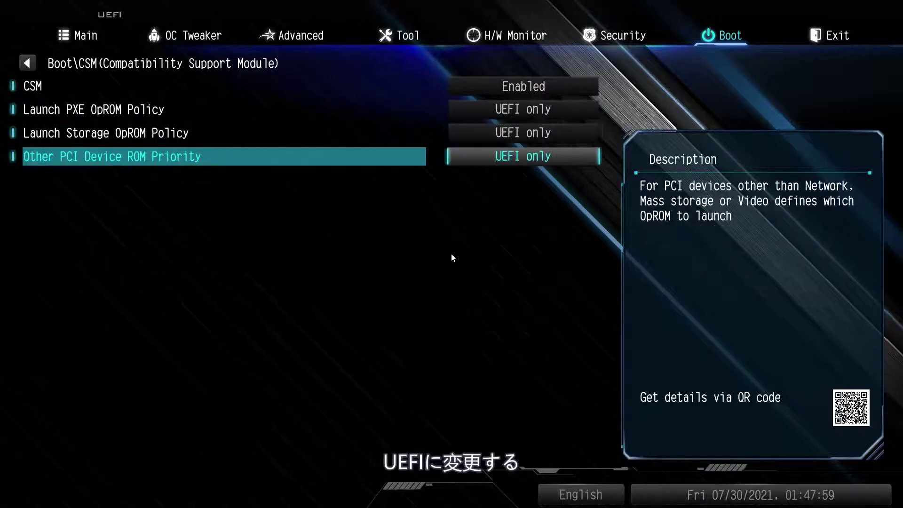
Step: Set CSM to Disabled and save changes on exit
key(Up)
key(Up)
key(Up)
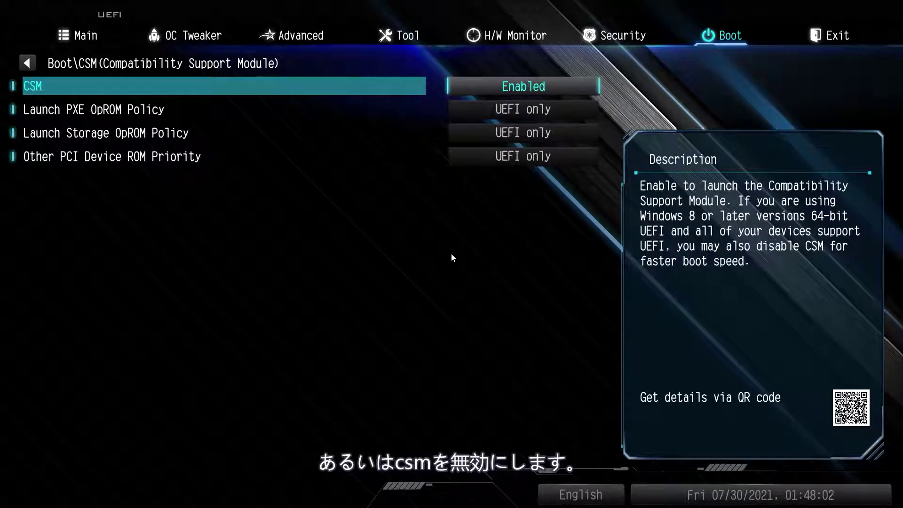
key(Return)
key(Up)
key(Return)
key(Escape)
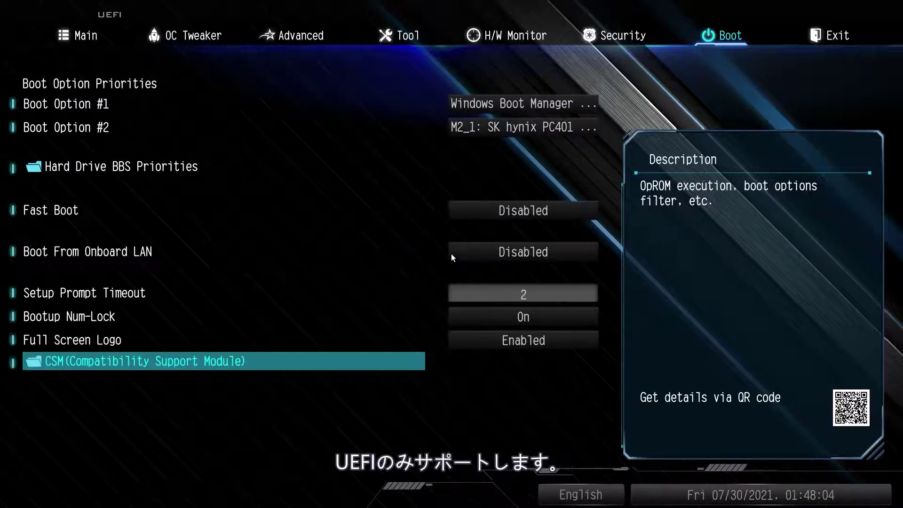
key(Right)
key(Return)
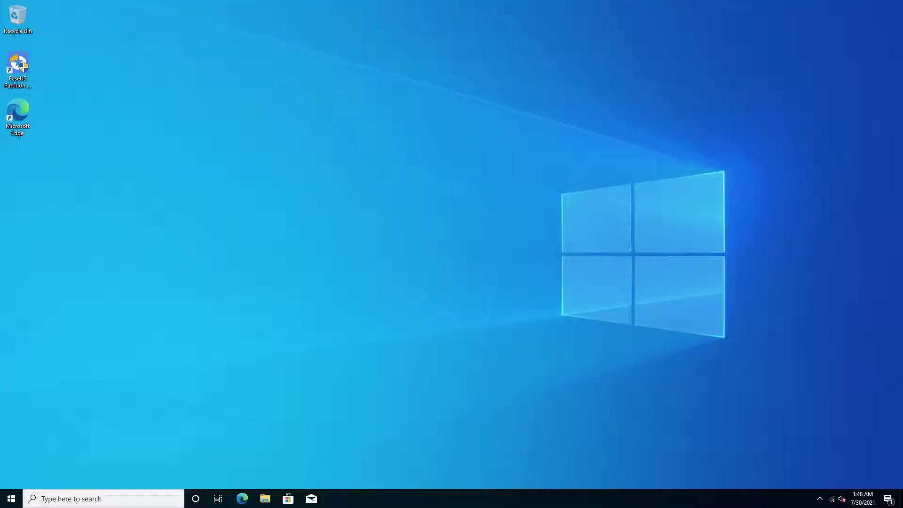
Step: Open Disk Management and check Disk 0's Volumes tab for GUID Partition Table (GPT) style
right_click(11, 498)
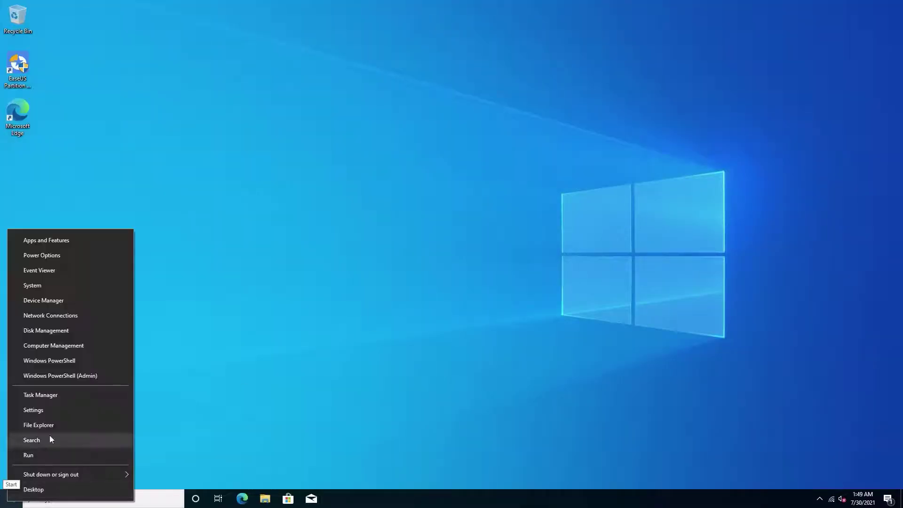
click(72, 332)
right_click(87, 241)
click(112, 323)
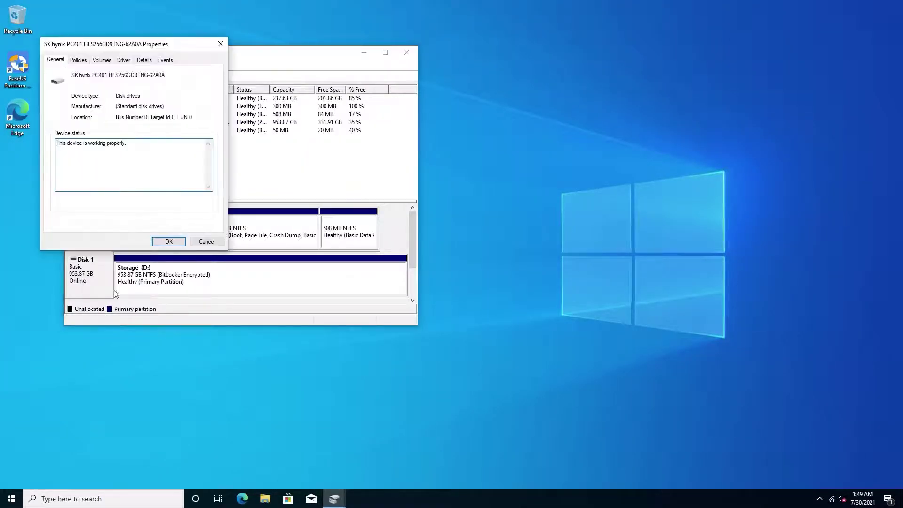
click(107, 61)
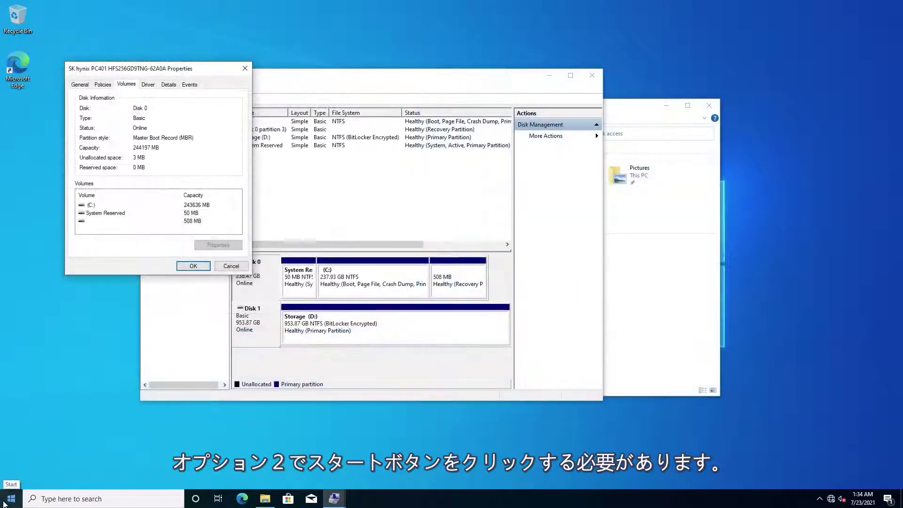
Step: Shift-restart into recovery and open Command Prompt via Troubleshoot > Advanced options
click(5, 502)
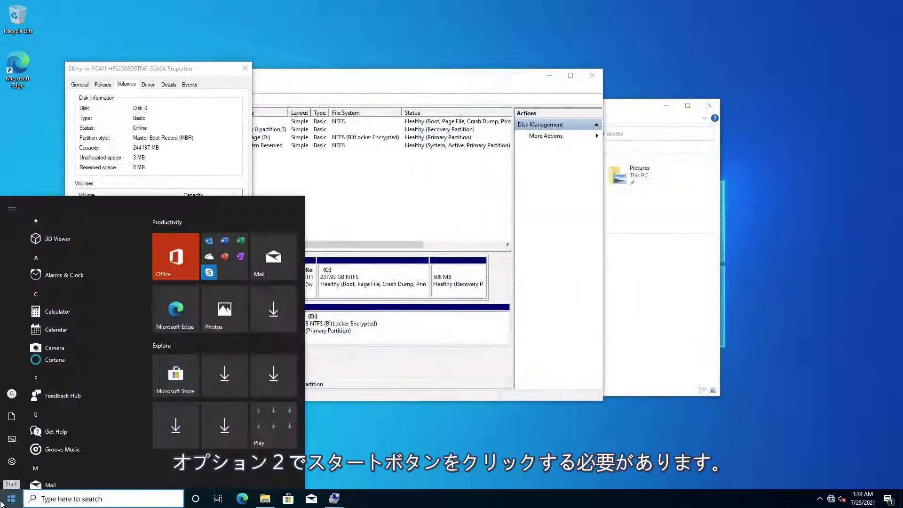
mouse_move(10, 480)
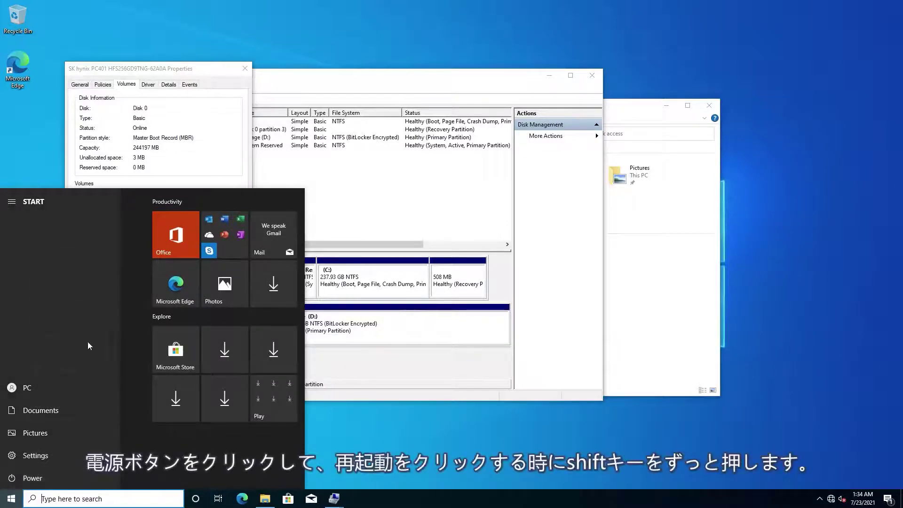
click(34, 471)
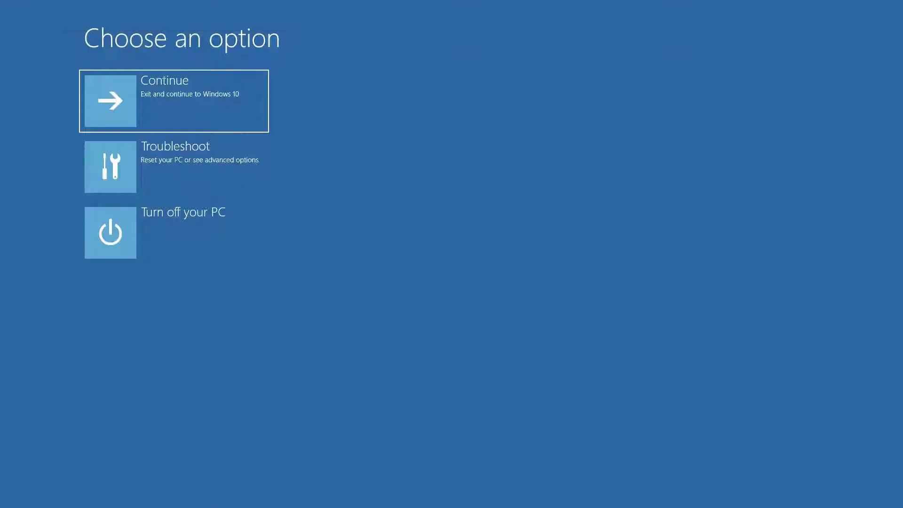
click(138, 179)
click(138, 180)
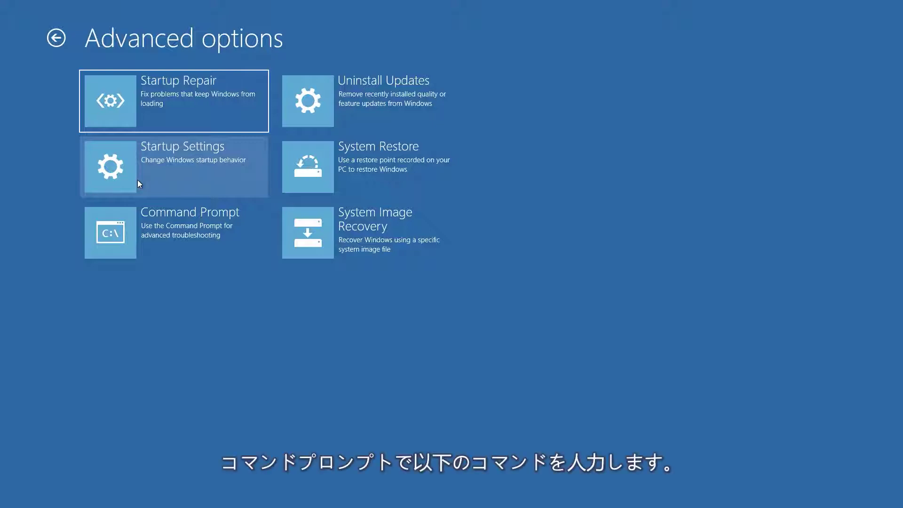
click(145, 220)
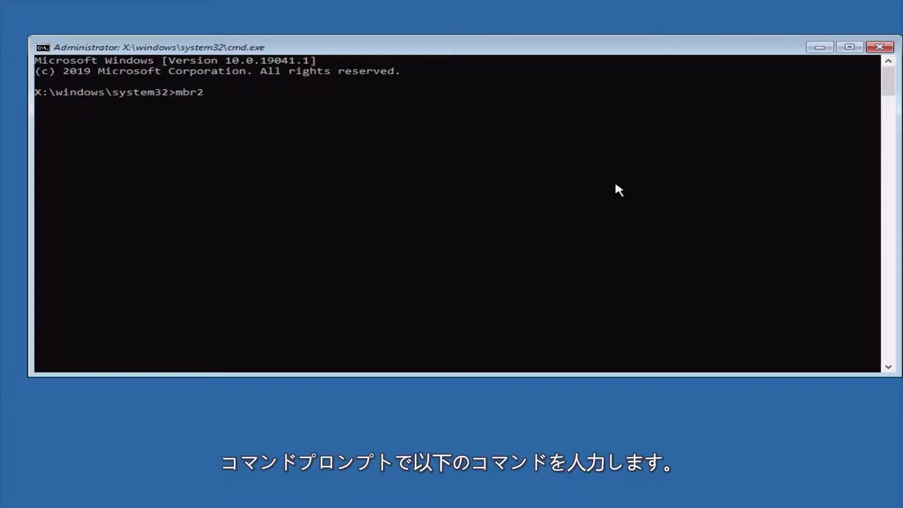
Step: Run mbr2gpt.exe /convert until it completes successfully, then exit the Command Prompt
text(gpt.ex)
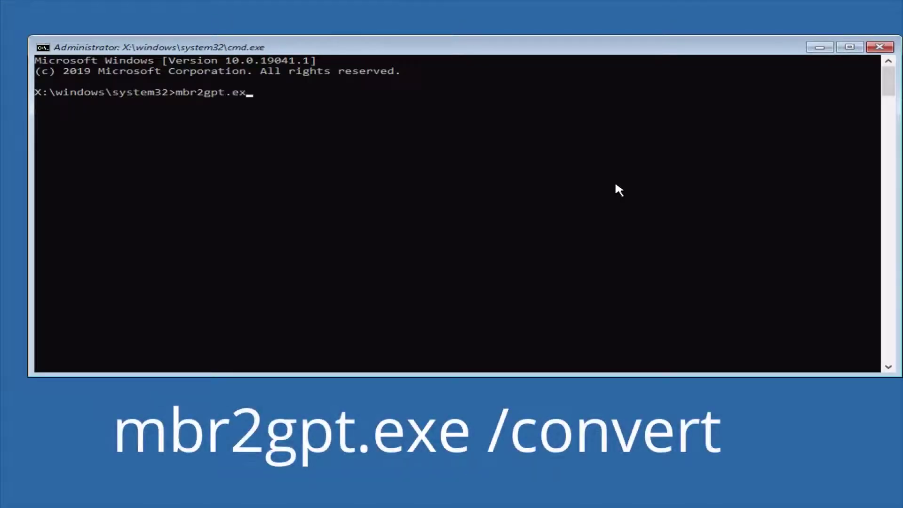
text(e /convert)
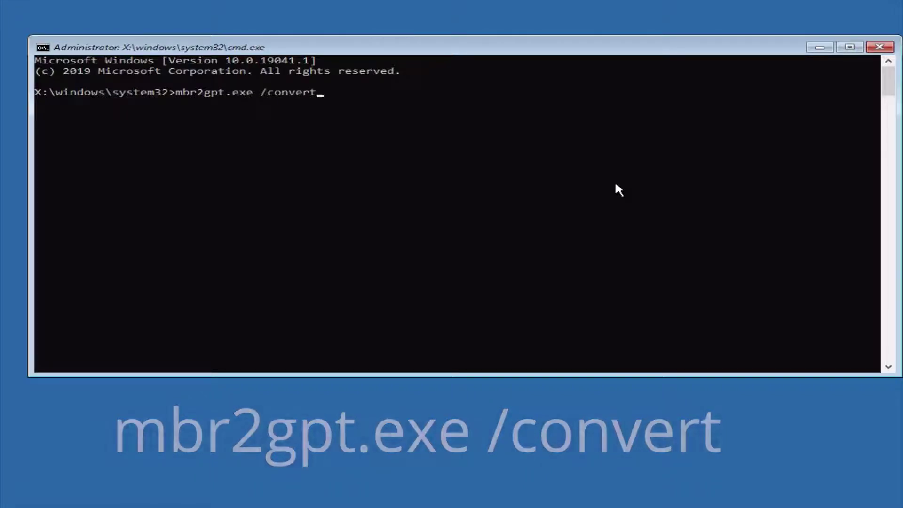
key(Return)
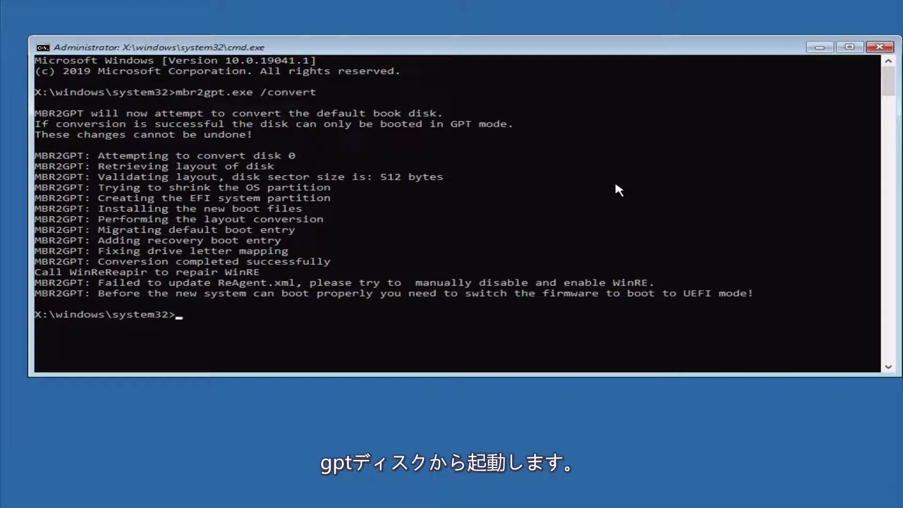
text(xit)
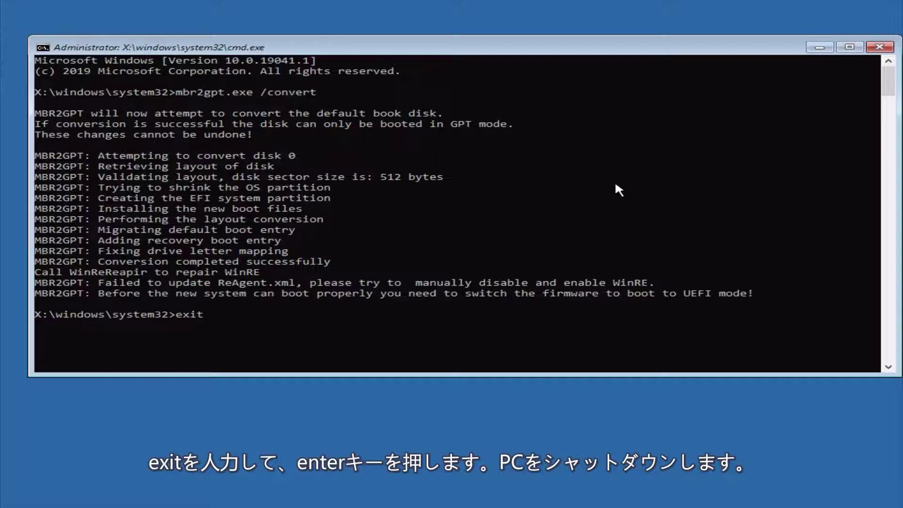
key(Return)
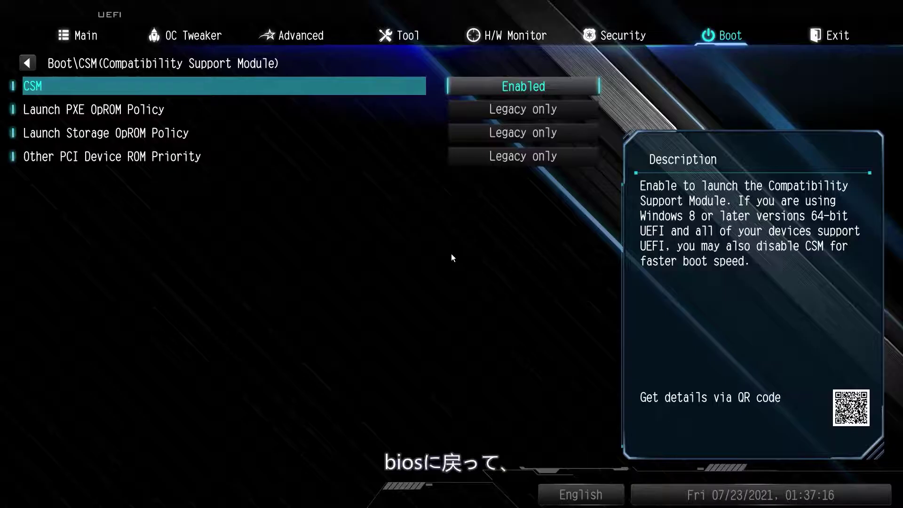
Step: Switch Launch PXE OpROM, Launch Storage OpROM and Other PCI Device ROM Priority to UEFI only
key(Down)
key(Return)
key(Up)
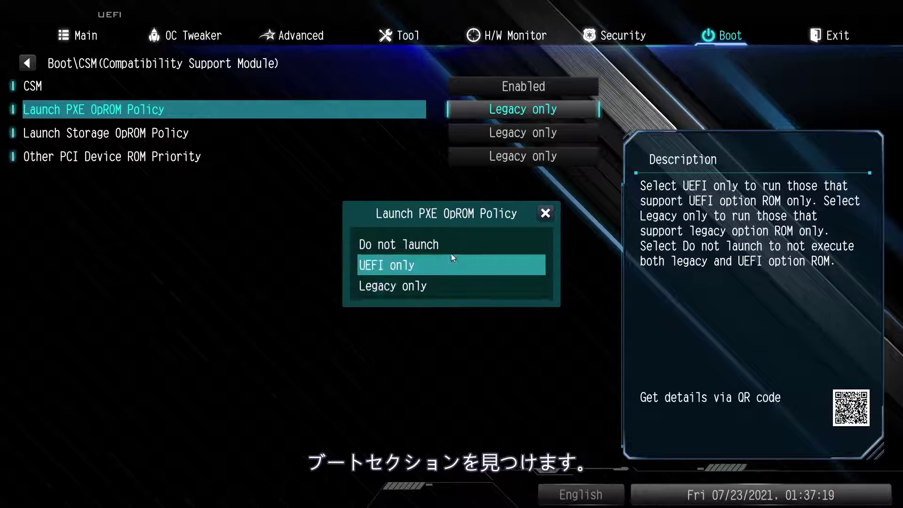
key(Return)
key(Down)
key(Return)
key(Up)
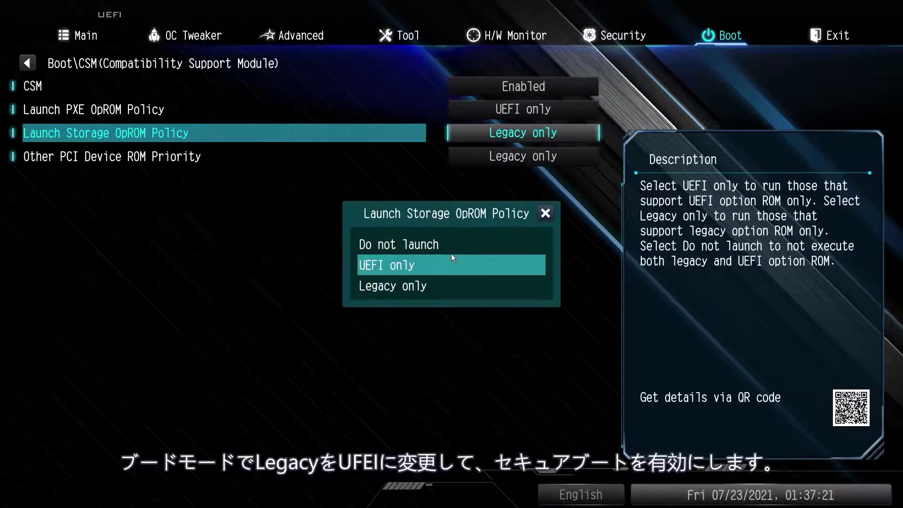
key(Return)
key(Down)
key(Return)
key(Up)
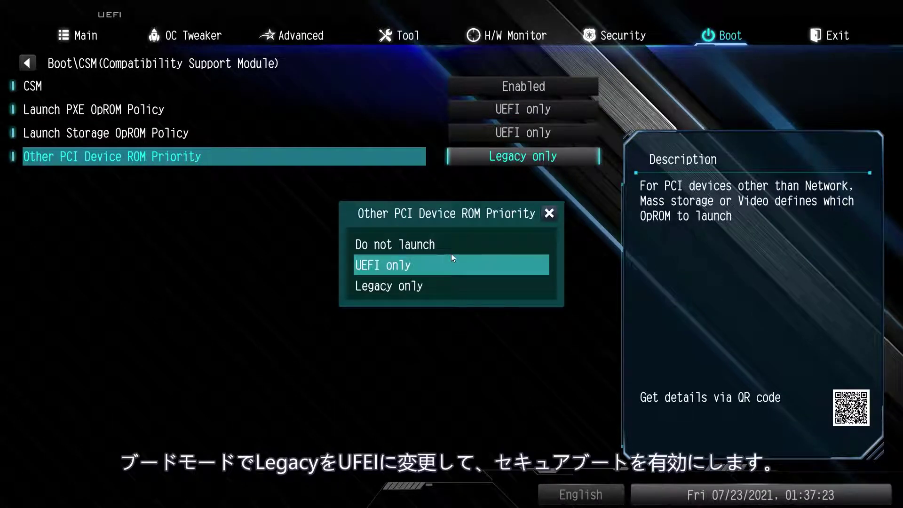
key(Return)
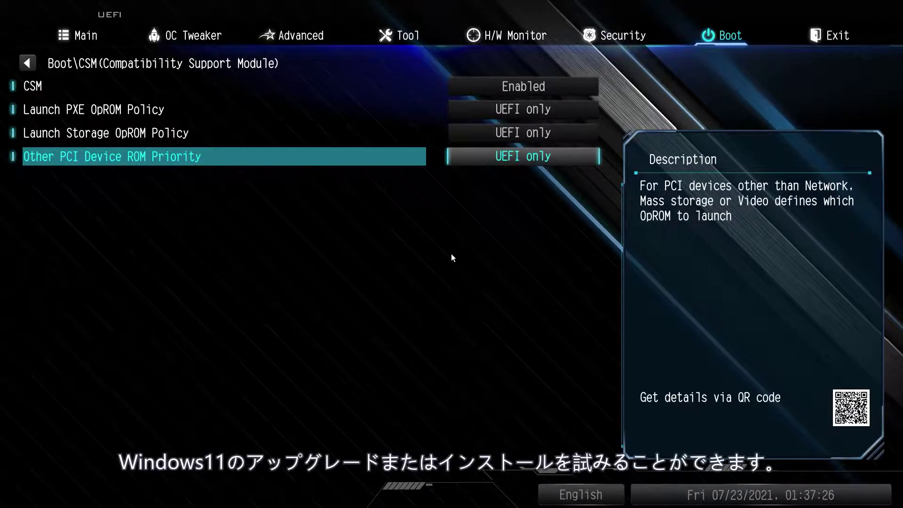
key(Escape)
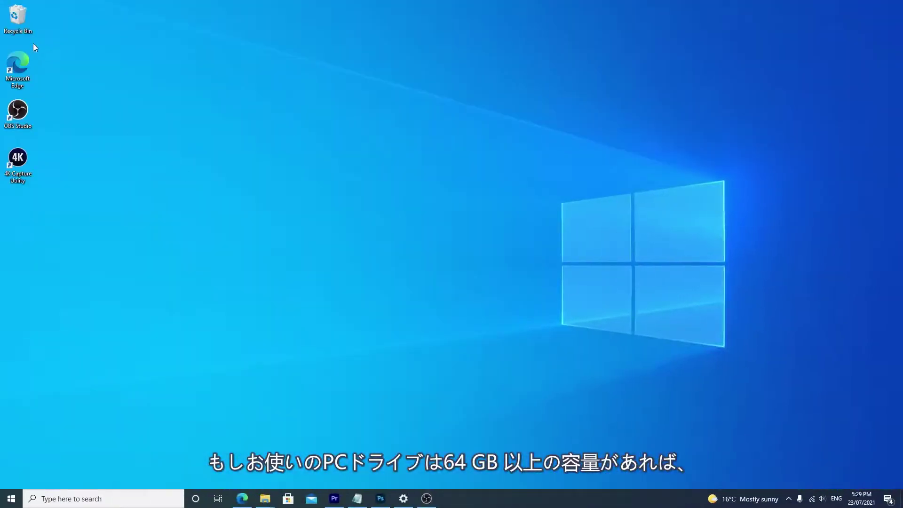
Step: Empty the Recycle Bin using its right-click menu
right_click(18, 20)
click(37, 35)
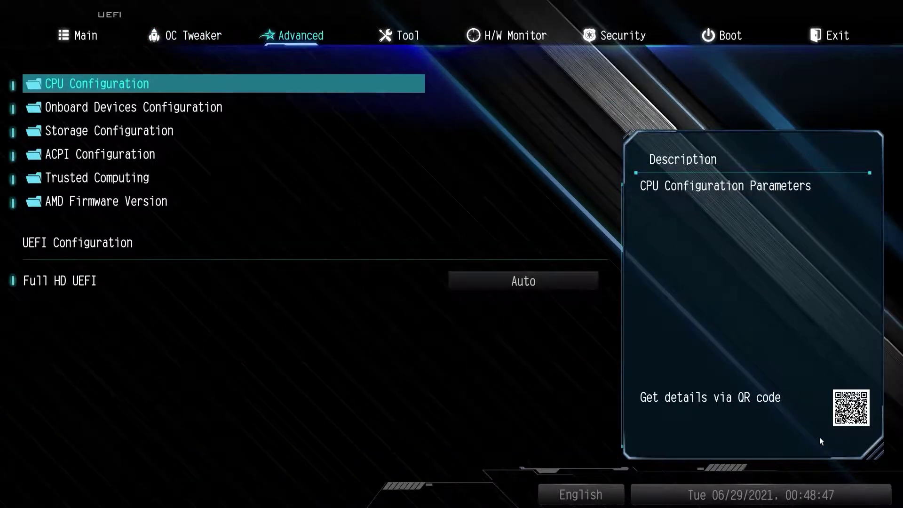
Step: In CPU Configuration, change the TPM switch from Disabled to AMD CPU fTPM
key(Return)
key(Down)
key(Down)
key(Down)
key(Down)
key(Down)
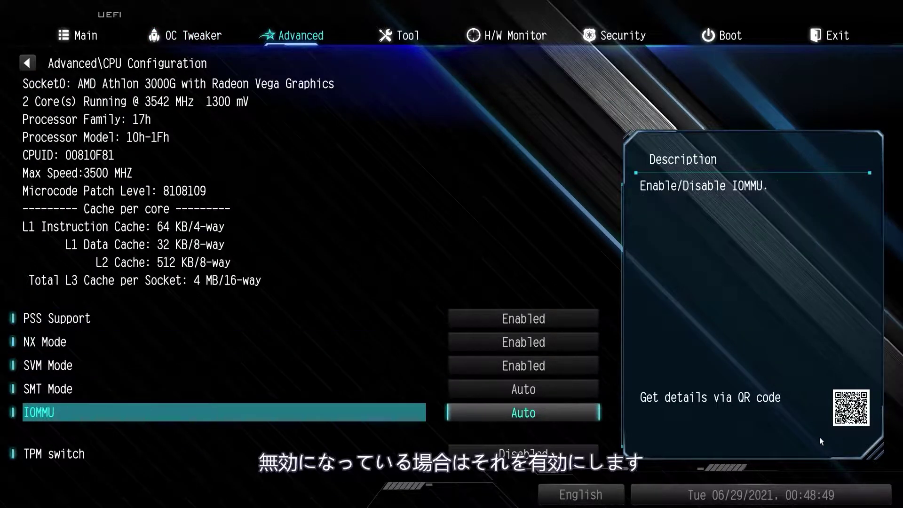
key(Return)
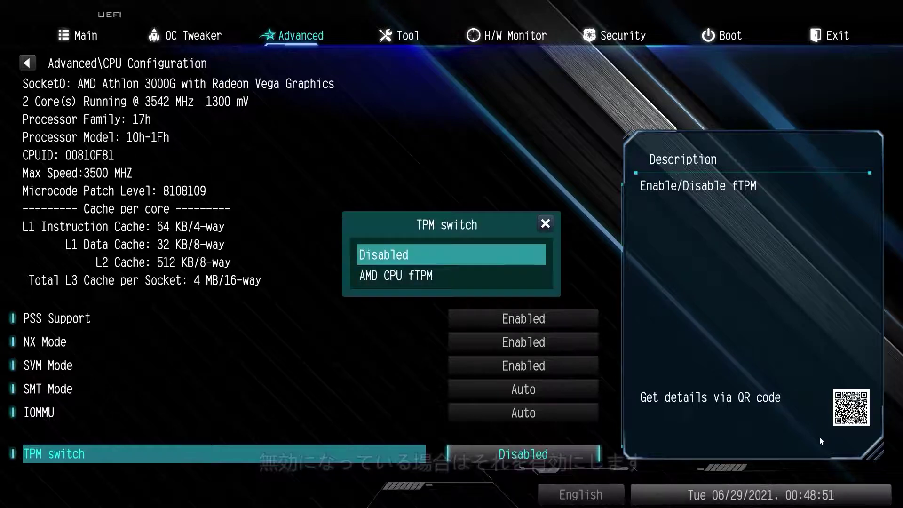
key(Down)
key(Return)
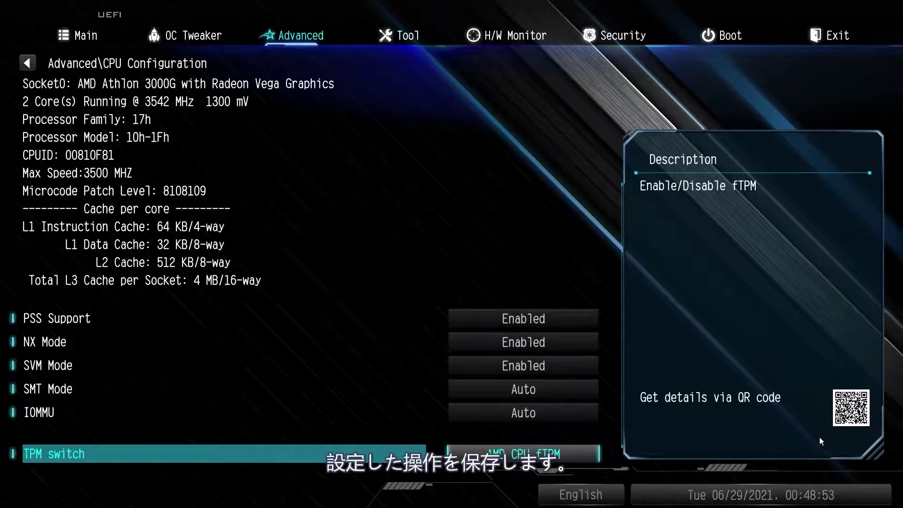
Step: Go to the Exit page and bring up the Save Changes and Exit confirmation
key(Escape)
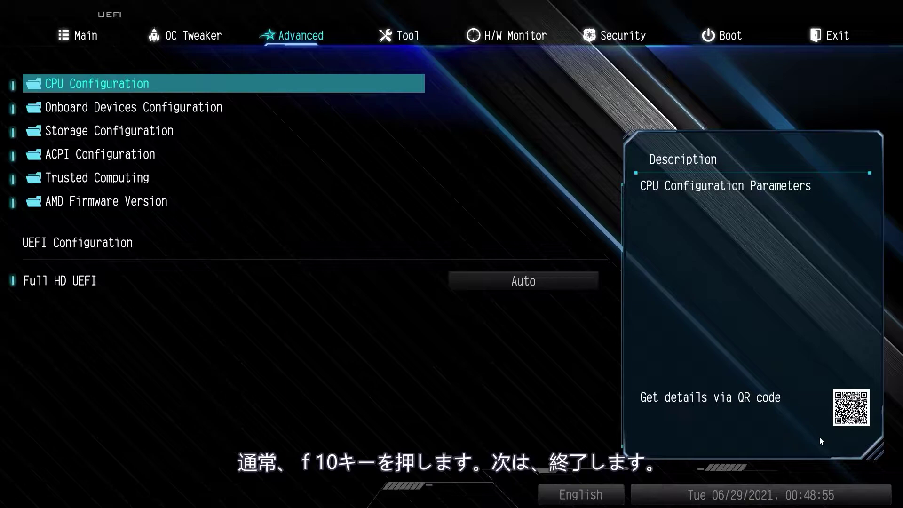
key(Right)
key(Right)
key(Right)
key(Right)
key(Right)
key(Return)
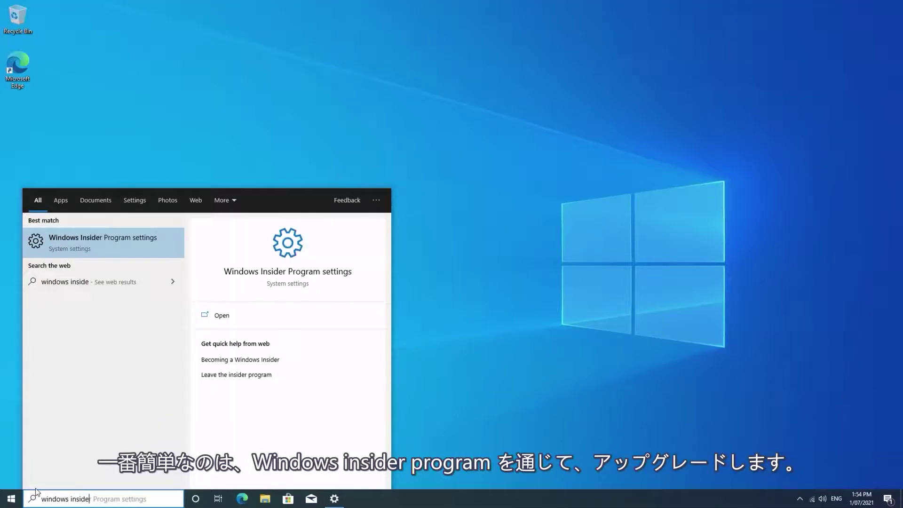
Step: Search 'insider', open Windows Insider Program settings, start joining, and open the channel list
text(r)
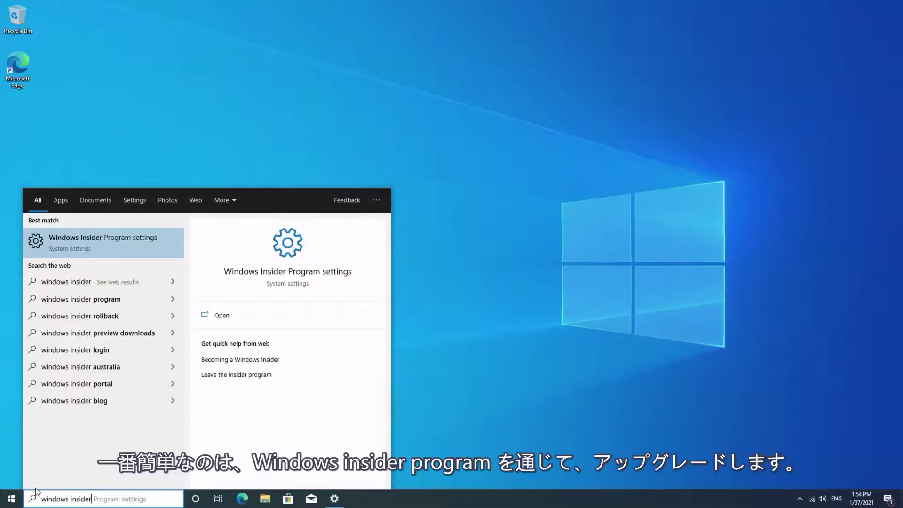
click(83, 236)
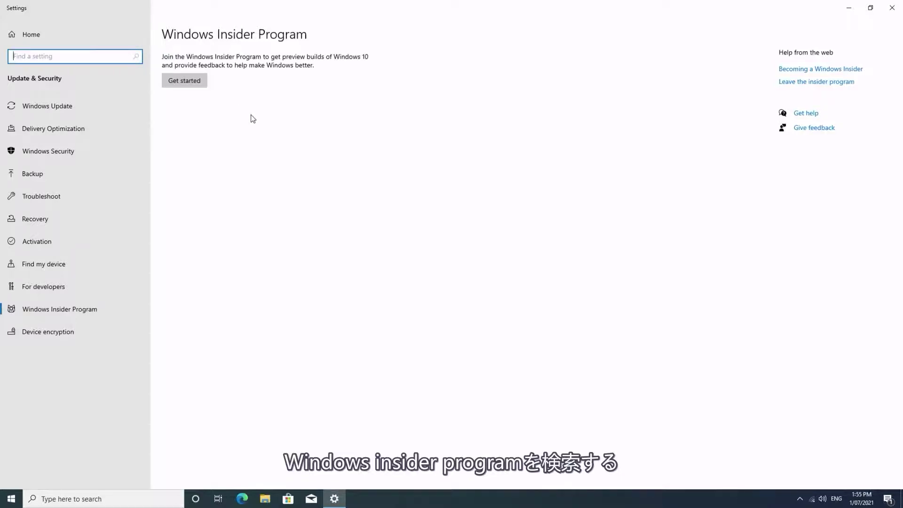
click(201, 85)
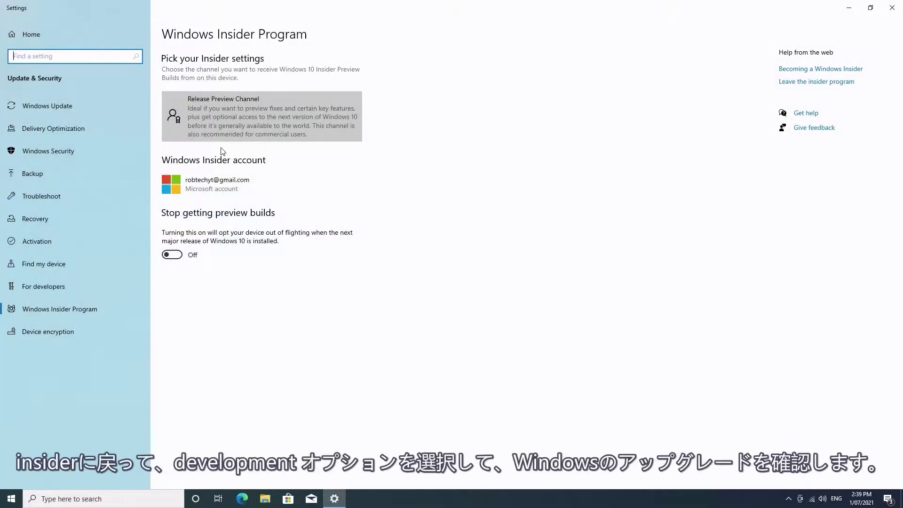
click(233, 129)
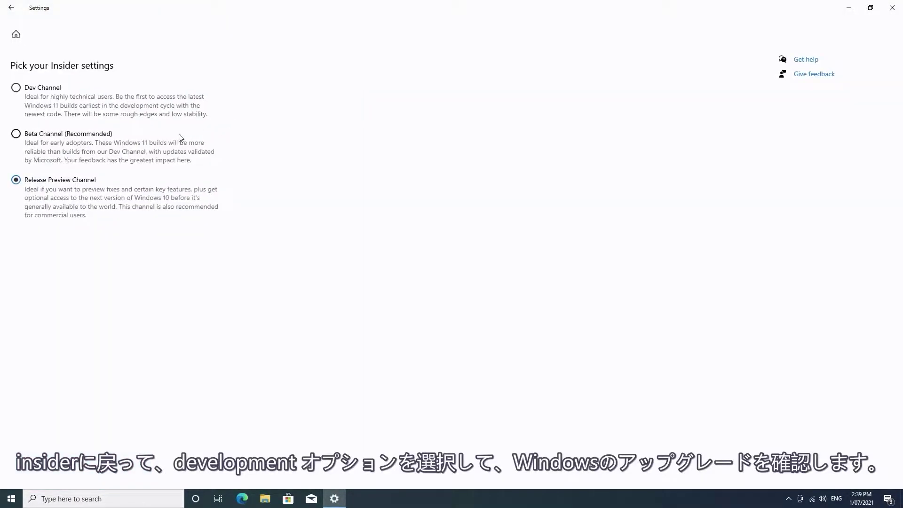